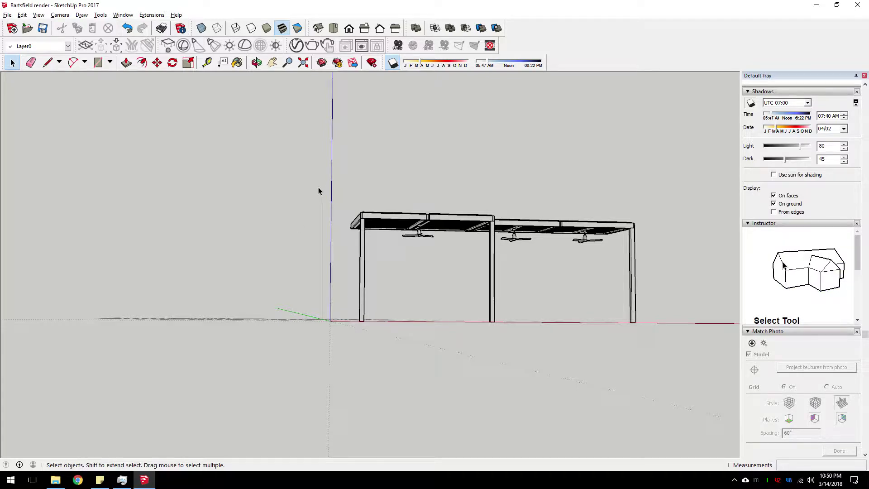
Open the V-Ray Asset Editor at its renderer and render output settings.
click(297, 45)
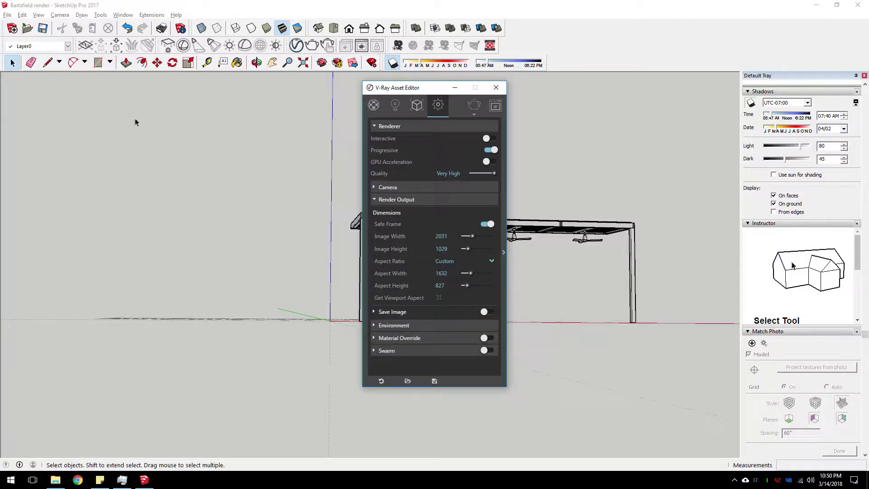
click(496, 87)
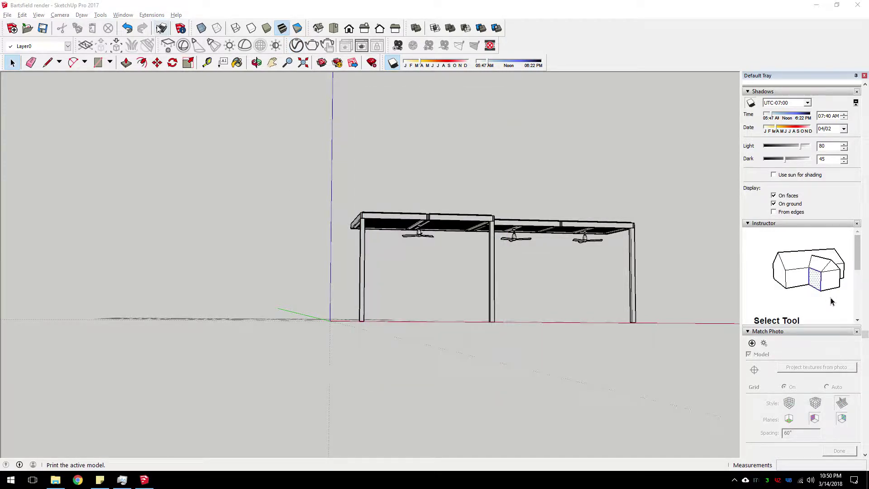
click(176, 15)
click(151, 15)
mouse_move(163, 25)
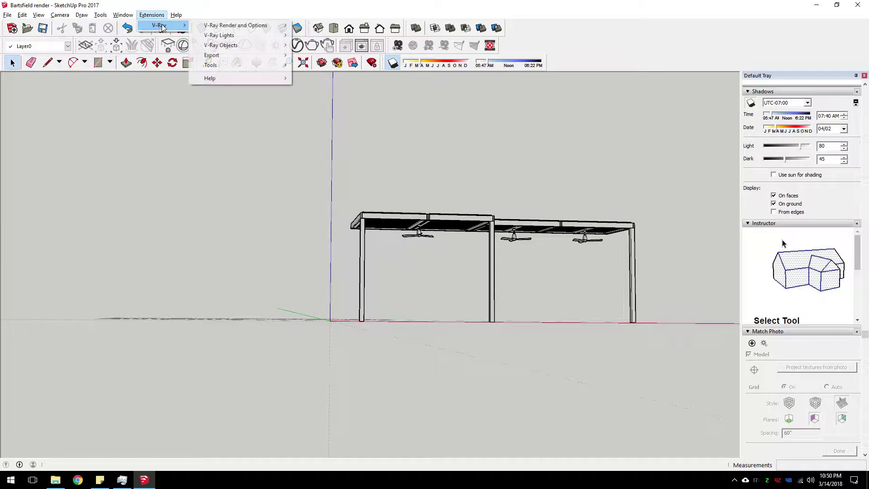
mouse_move(238, 27)
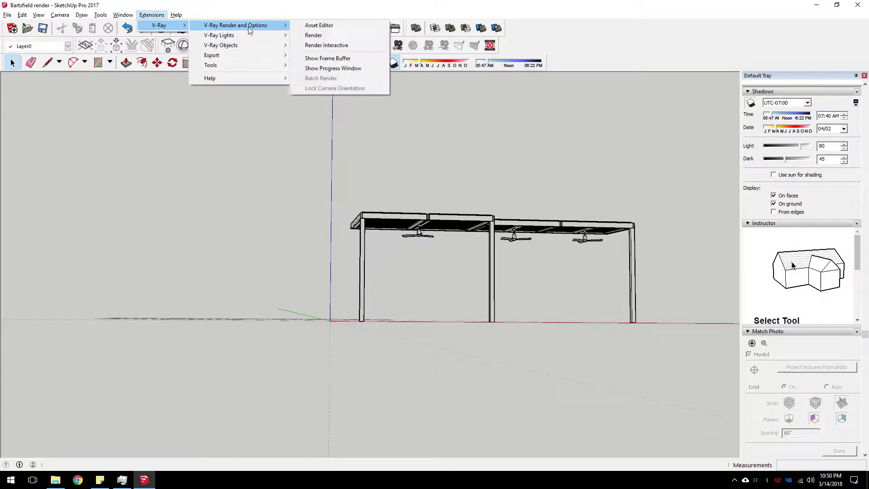
click(315, 27)
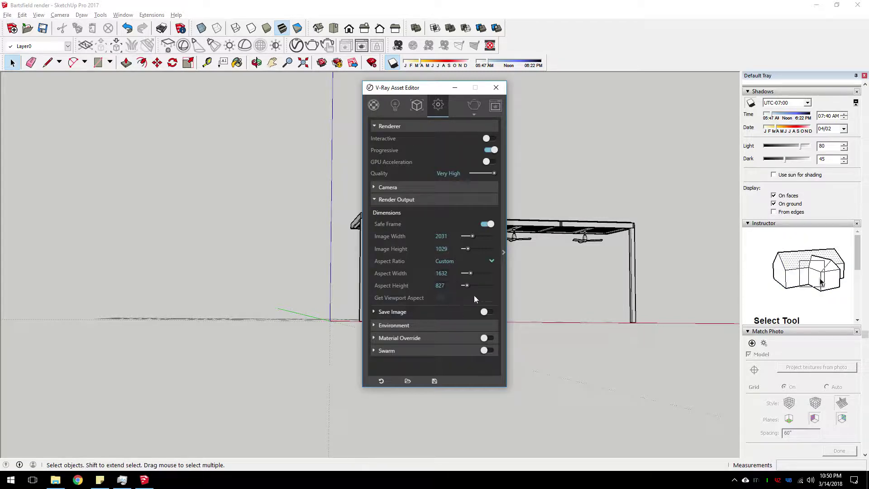
Set the V-Ray render output's aspect ratio to Custom, take it from the current viewport, and close the editor.
click(491, 261)
click(486, 271)
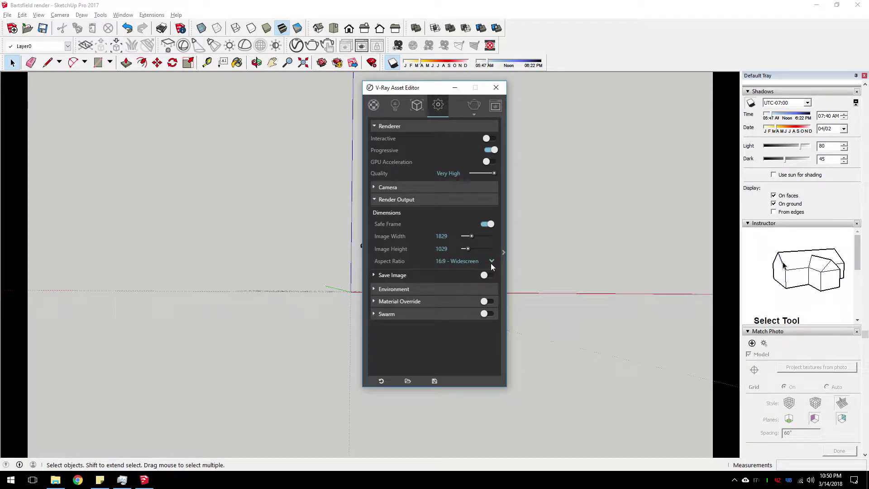
click(491, 261)
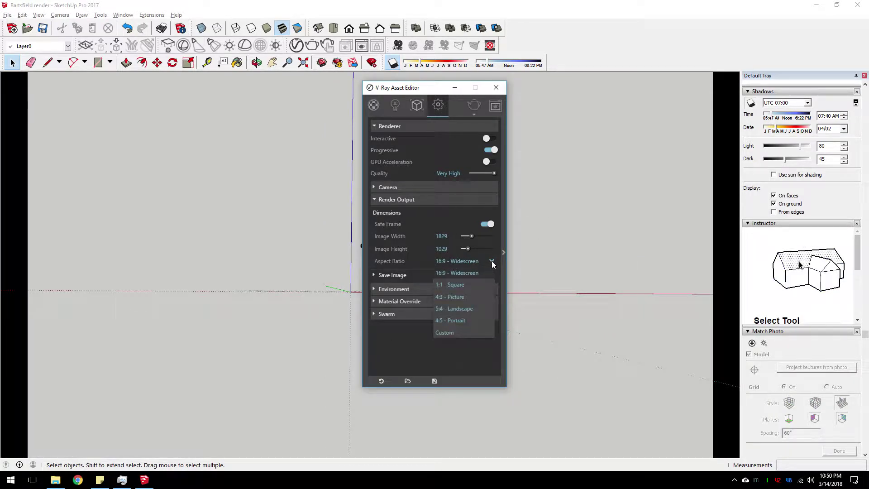
click(460, 332)
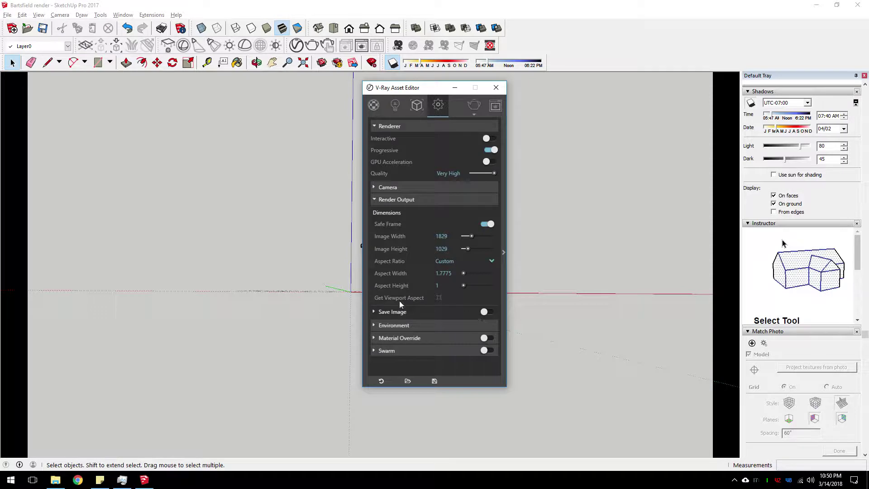
click(440, 297)
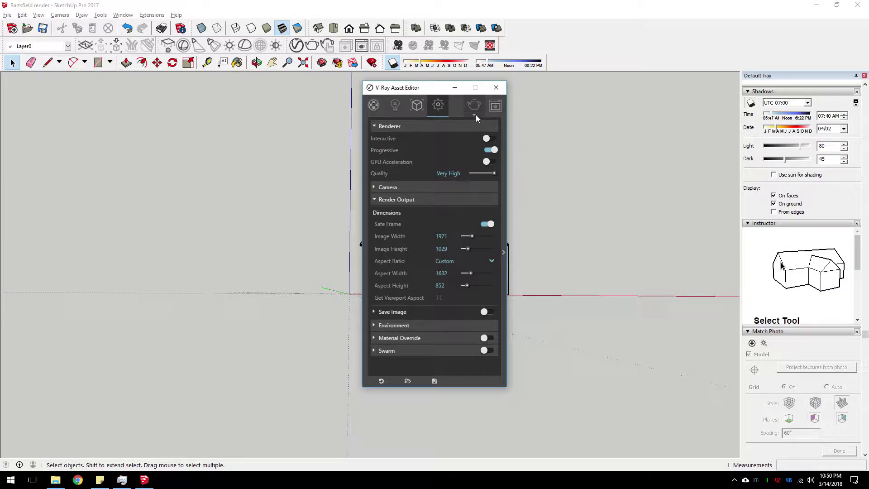
click(496, 87)
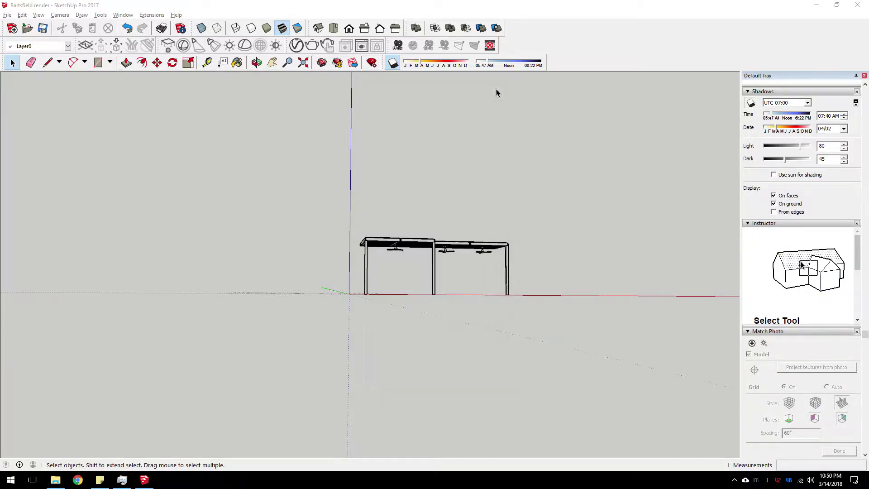
Import the image Bartsfield1 as a new matched photo, with all supported image types listed.
click(8, 16)
mouse_move(107, 156)
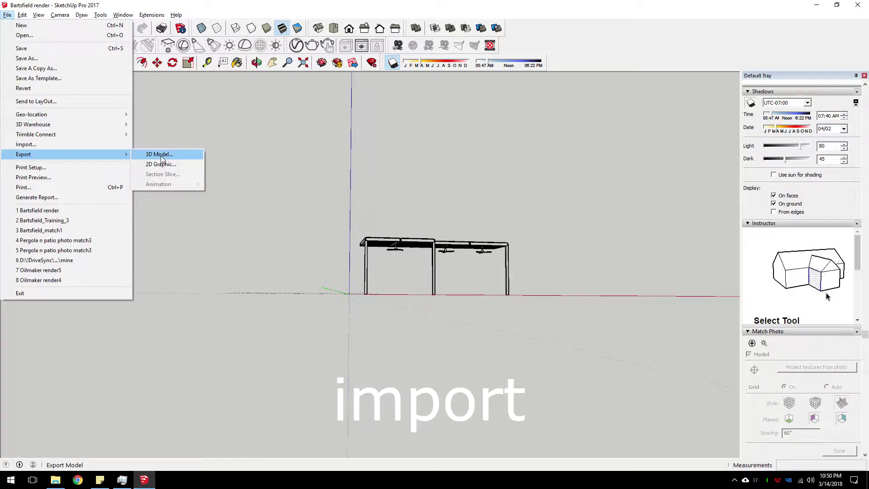
click(89, 144)
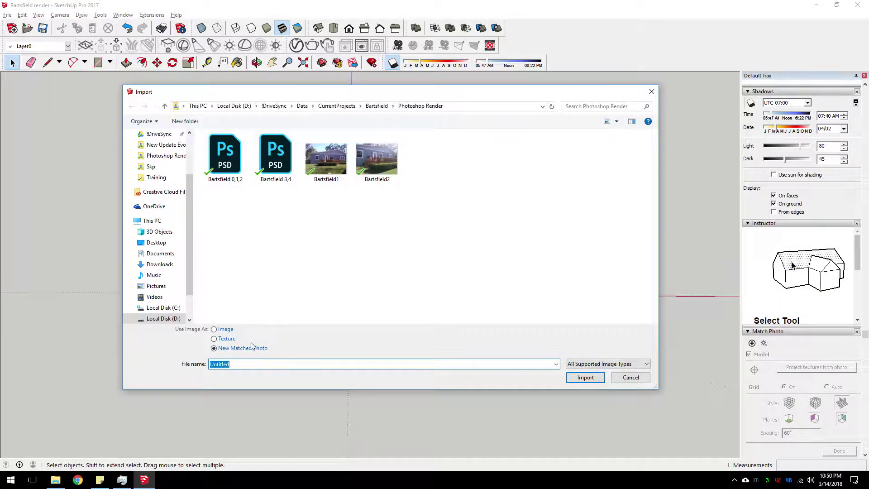
click(232, 350)
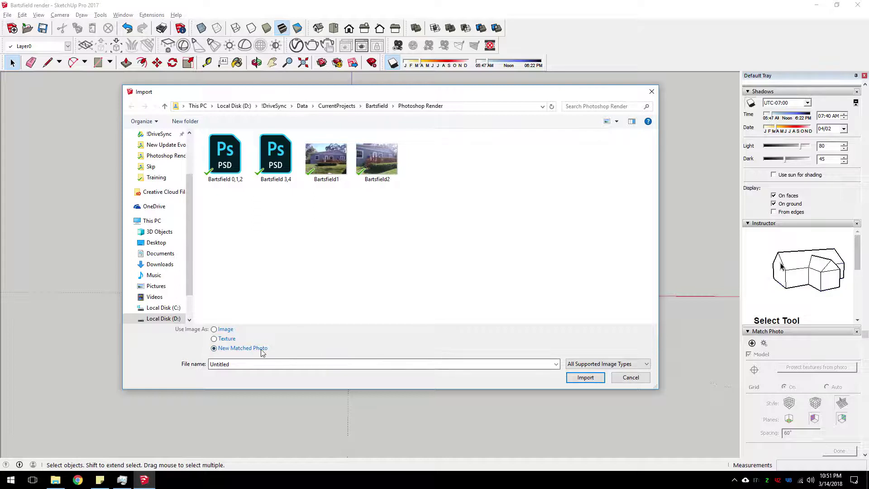
click(638, 365)
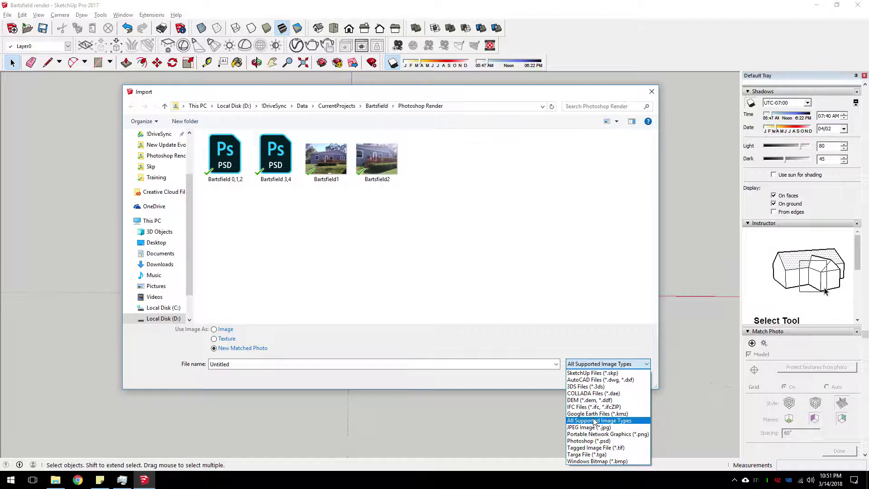
click(594, 421)
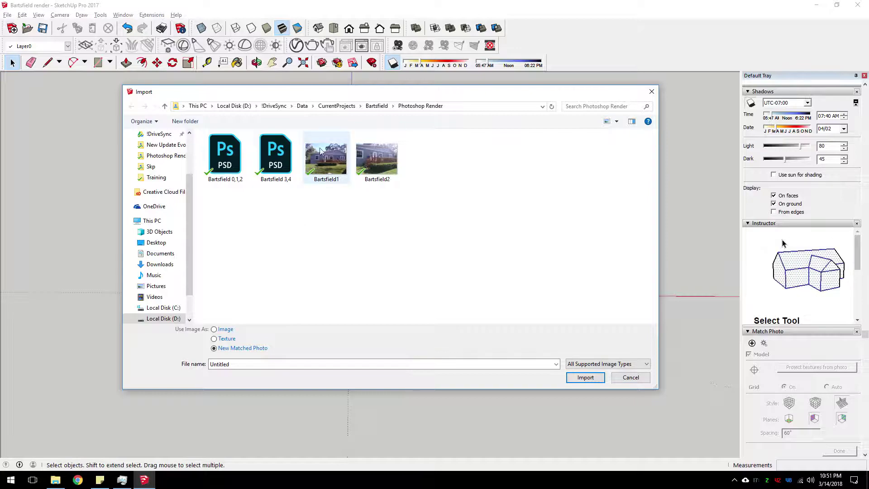
click(331, 158)
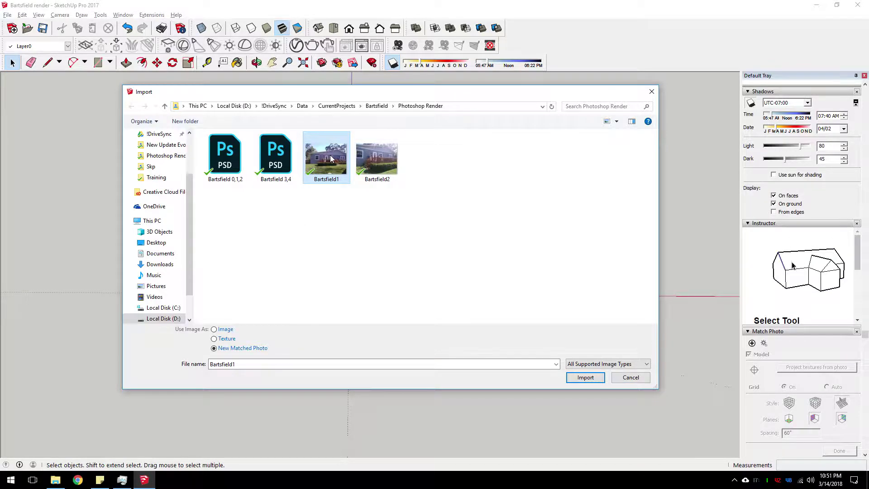
double_click(331, 158)
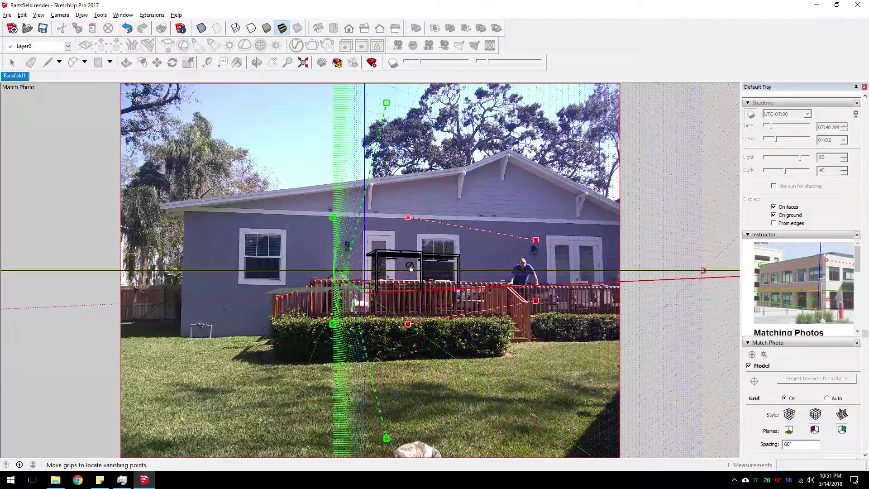
Try to shift the match origin with the pergola along the deck railing, and cancel the photo match.
drag(410, 268, 385, 267)
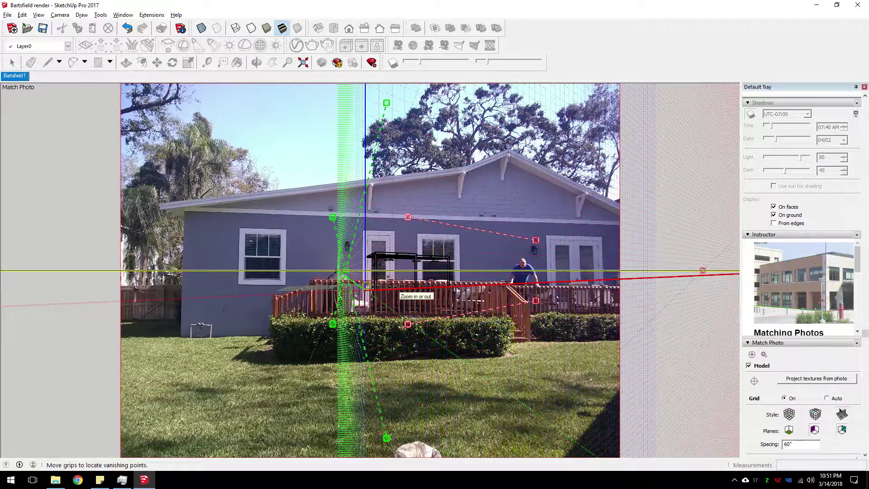
scroll(391, 289, up, 4)
scroll(393, 267, up, 3)
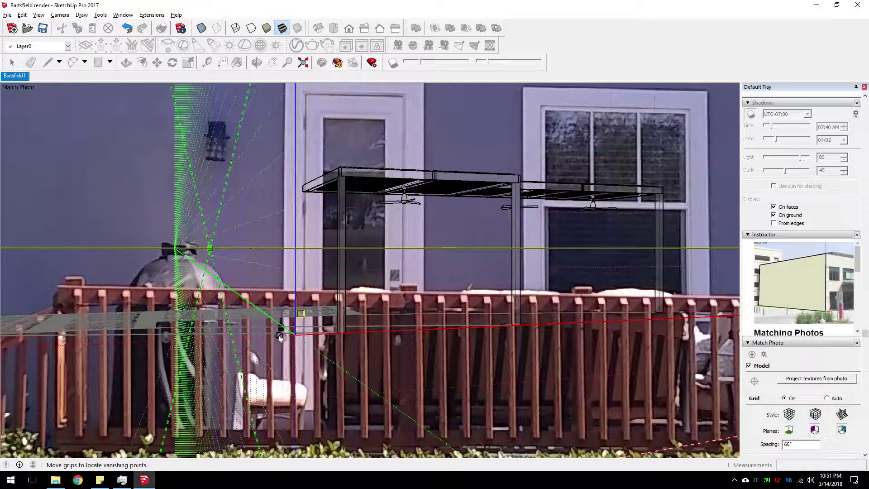
drag(300, 313, 340, 341)
right_click(109, 188)
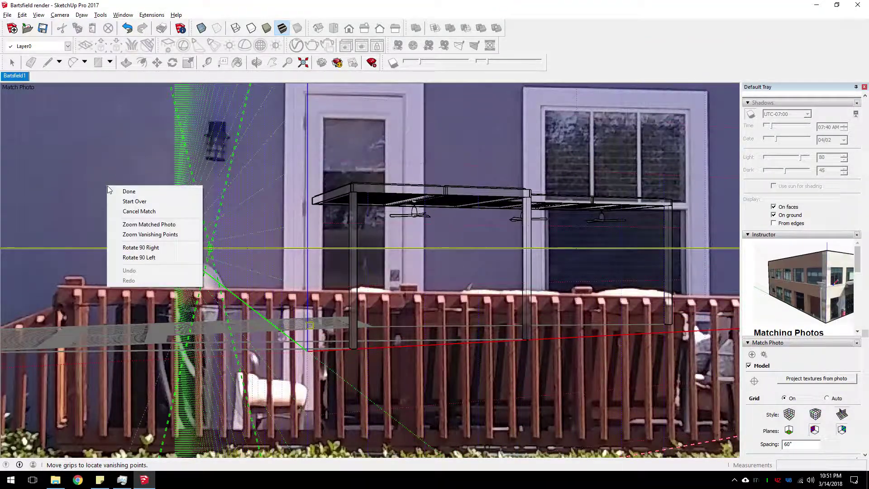
click(149, 211)
Move the pergola 43" so the bottom outer corner of its nearest end post sits on the axes origin.
click(458, 260)
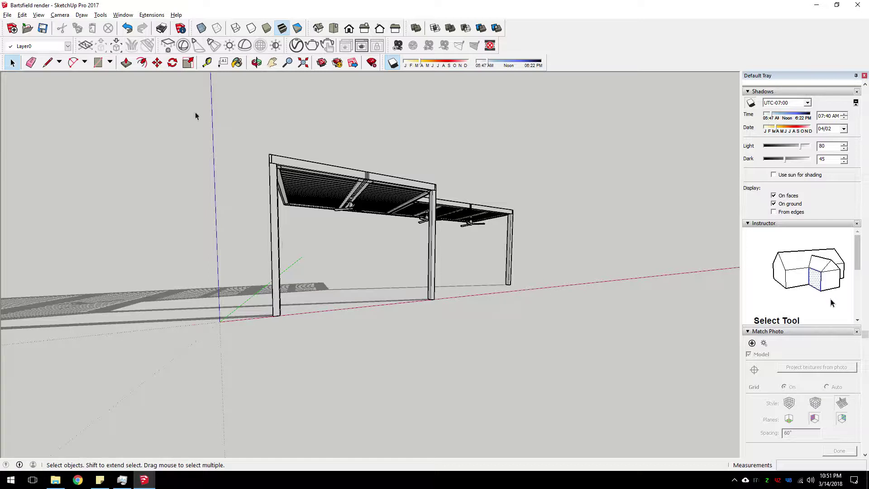
click(157, 62)
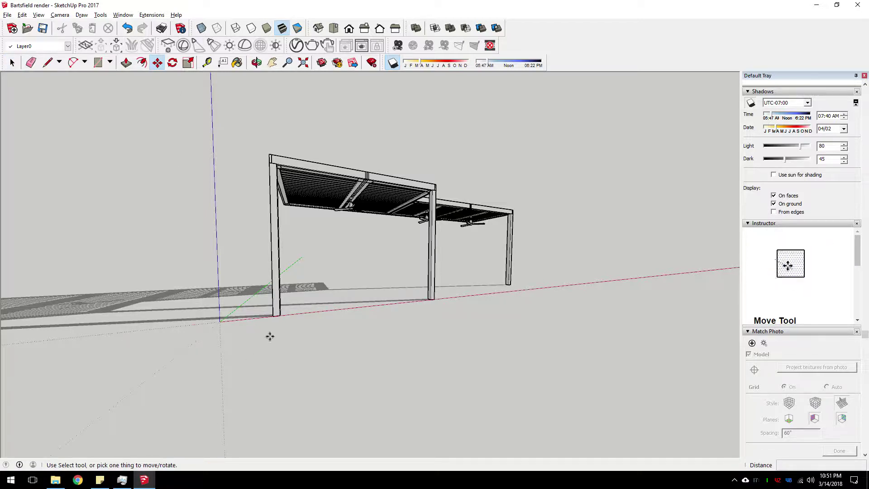
click(270, 316)
click(221, 321)
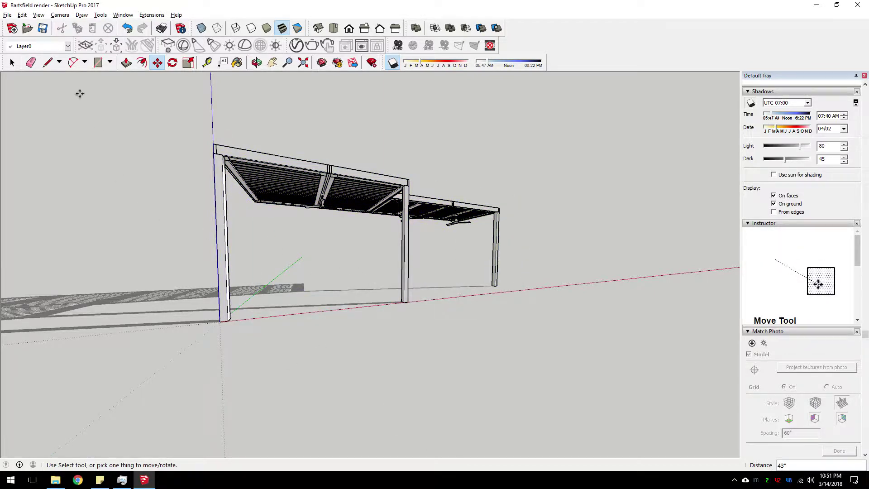
Import Bartsfield1 again as a new matched photo.
click(7, 15)
click(74, 145)
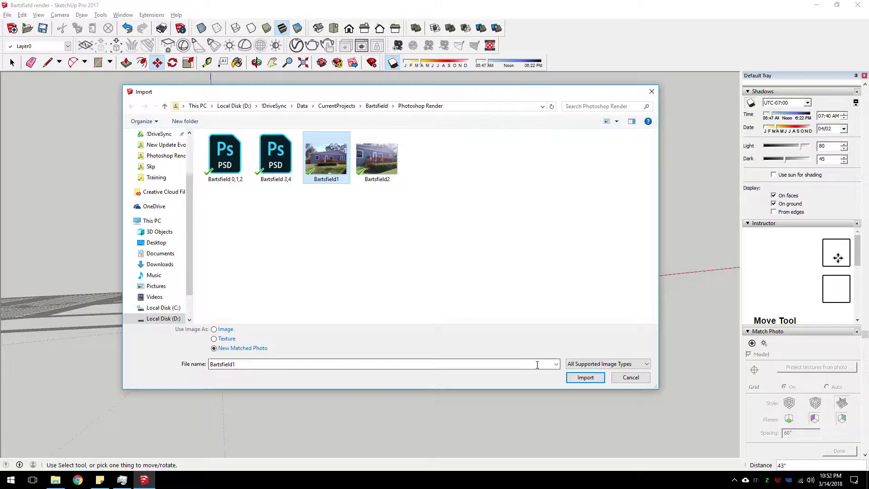
click(585, 377)
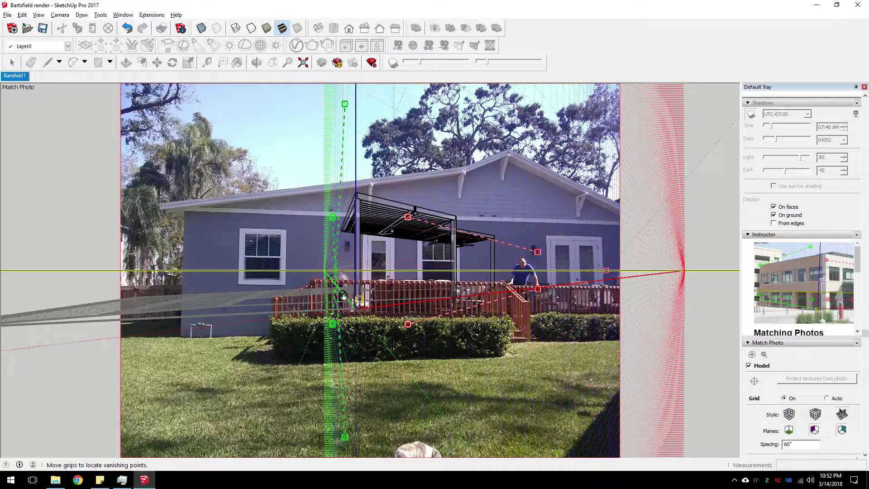
Move the match origin to the lawn at the front edge of the hedge, below the deck railing's left corner.
scroll(355, 308, up, 3)
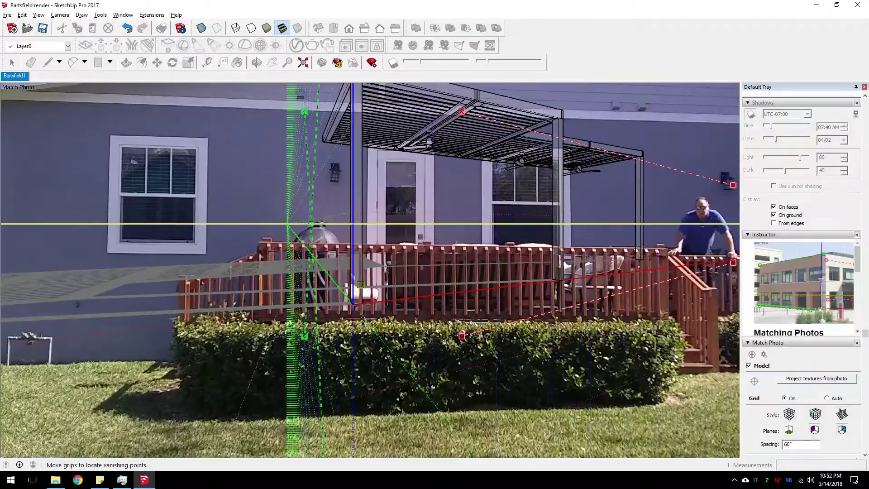
scroll(362, 297, down, 5)
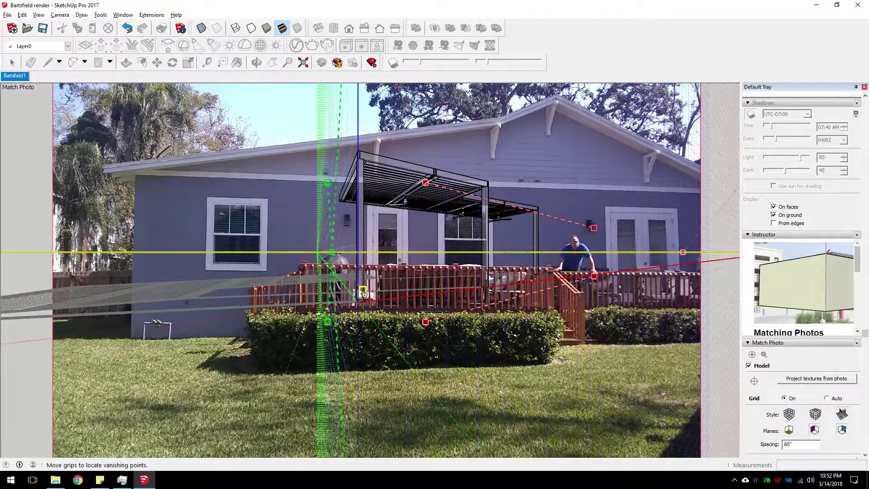
drag(369, 294, 300, 350)
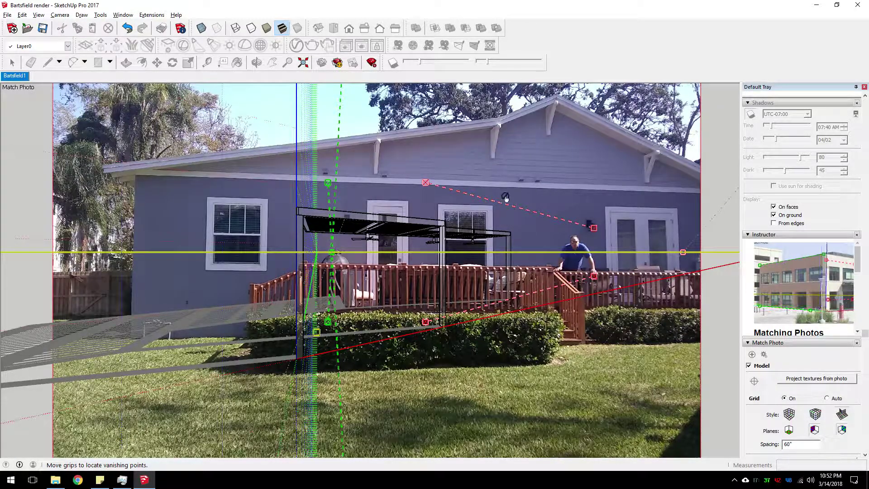
Align the upper red vanishing line with the trim across the house wall and the lower one with the top of the deck railing.
drag(425, 182, 131, 175)
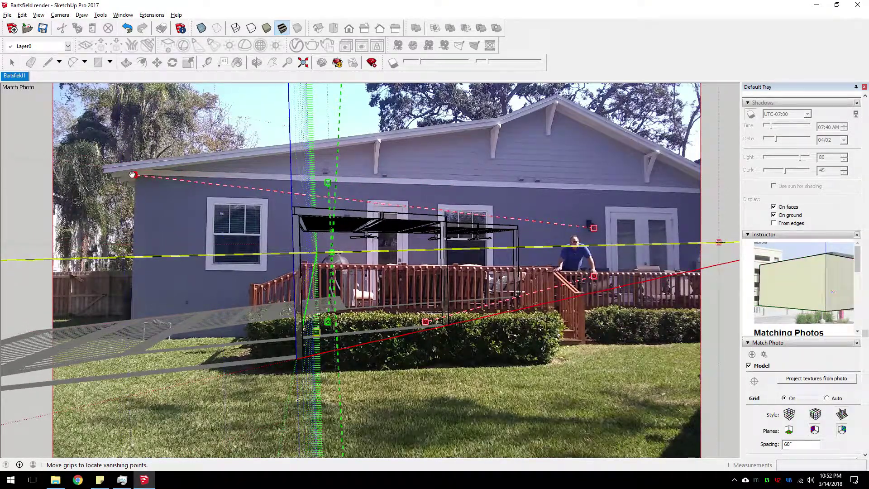
drag(594, 227, 708, 194)
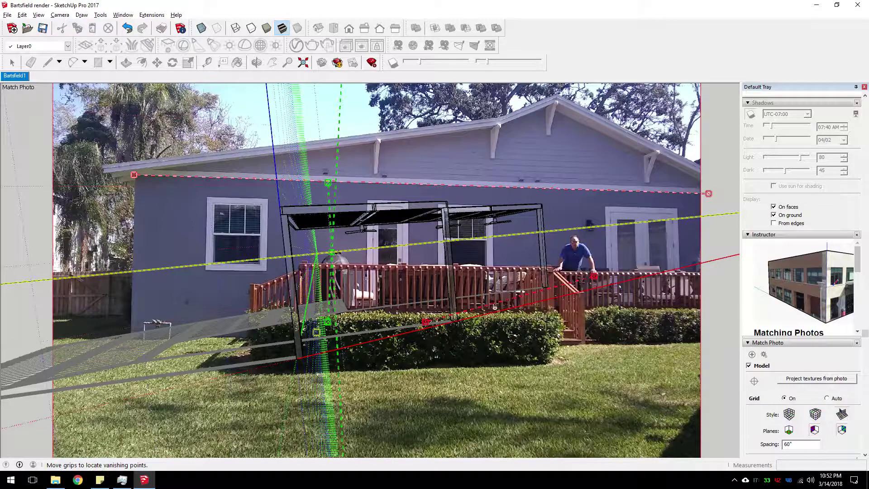
drag(429, 322, 299, 264)
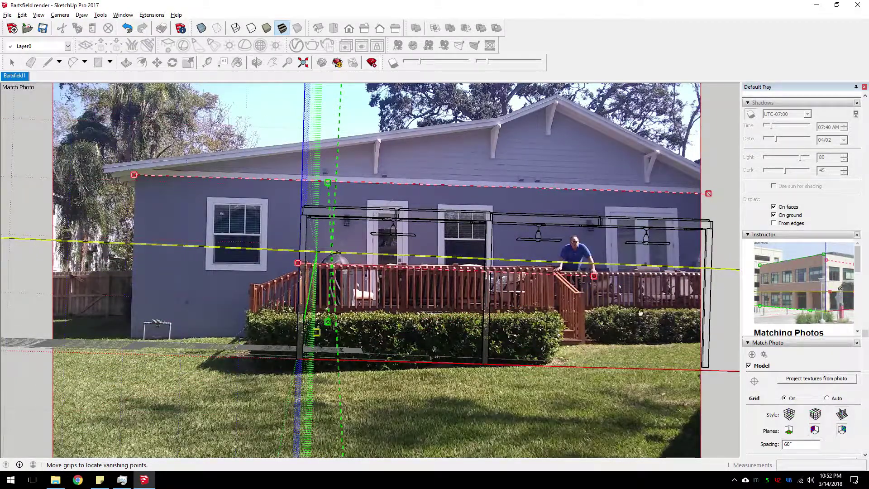
drag(593, 276, 550, 265)
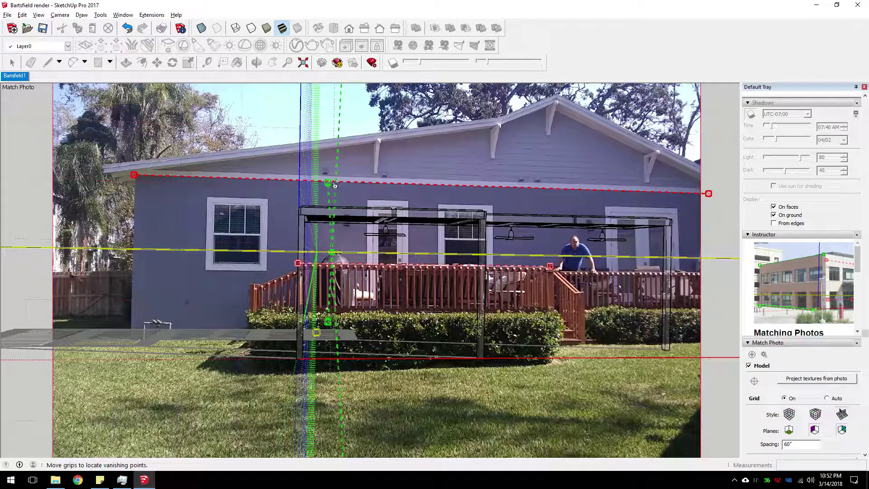
Align one green vanishing line with the underside of the roof eave at the house's left corner, sloping down onto the wall.
scroll(335, 184, down, 3)
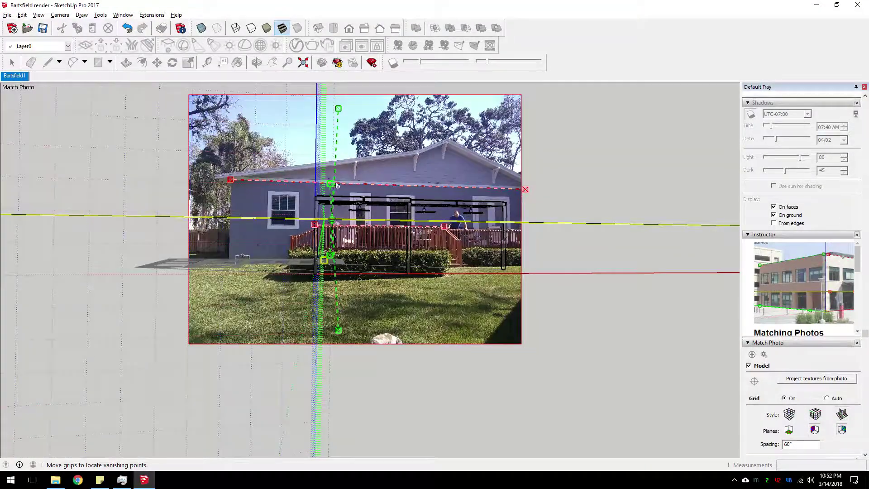
drag(339, 109, 379, 167)
scroll(332, 257, up, 1)
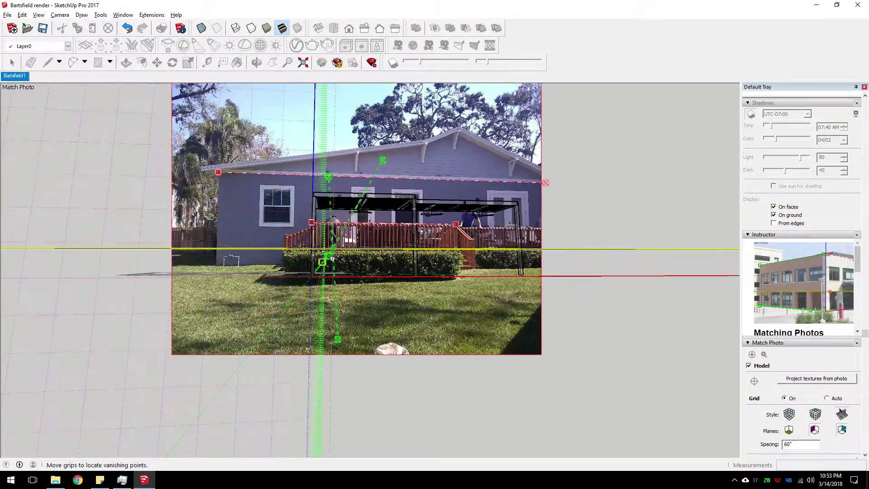
drag(327, 257, 199, 173)
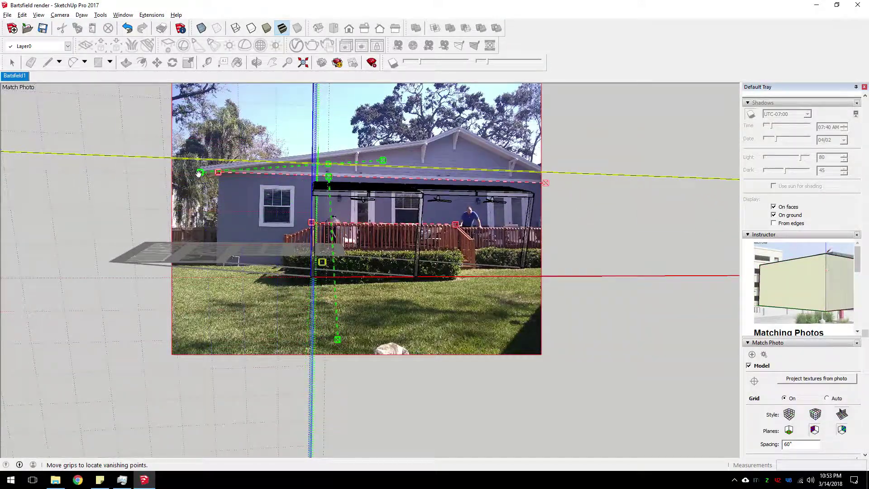
drag(383, 159, 227, 186)
scroll(228, 186, up, 5)
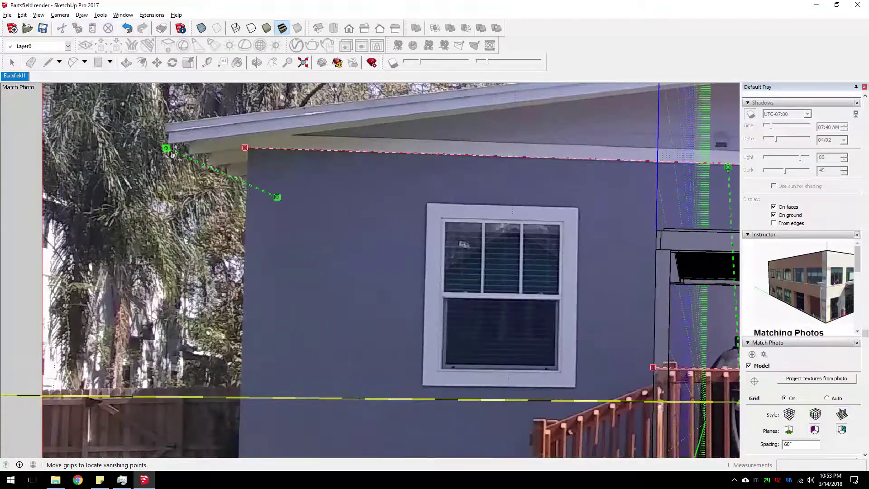
drag(166, 151, 166, 145)
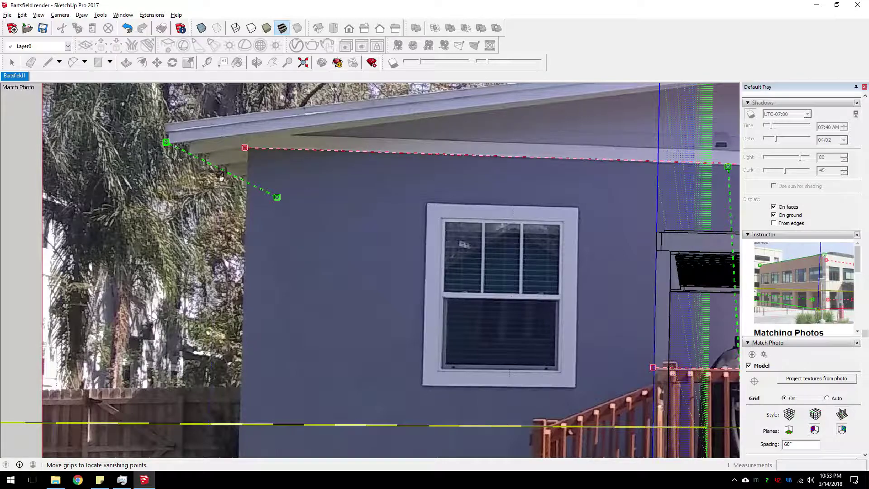
drag(277, 198, 275, 206)
scroll(277, 207, down, 5)
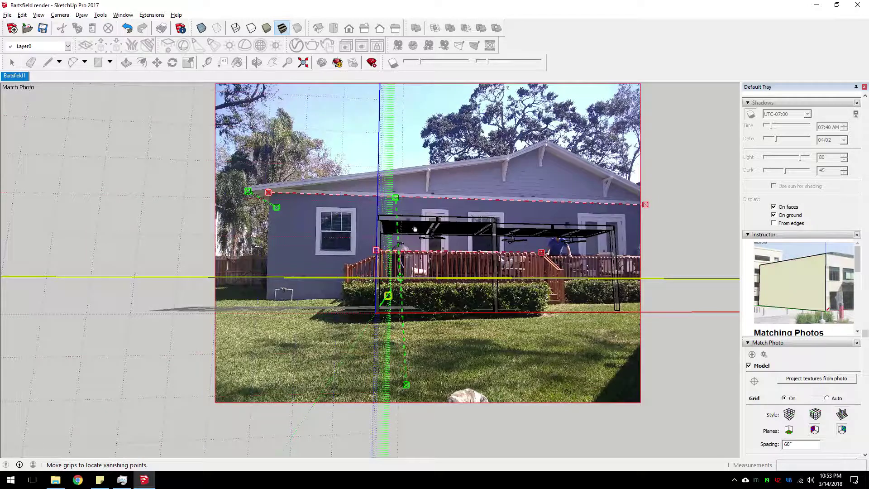
Place the other green vanishing line along the top of the rightmost roof bracket under the gable eave.
drag(399, 202, 612, 179)
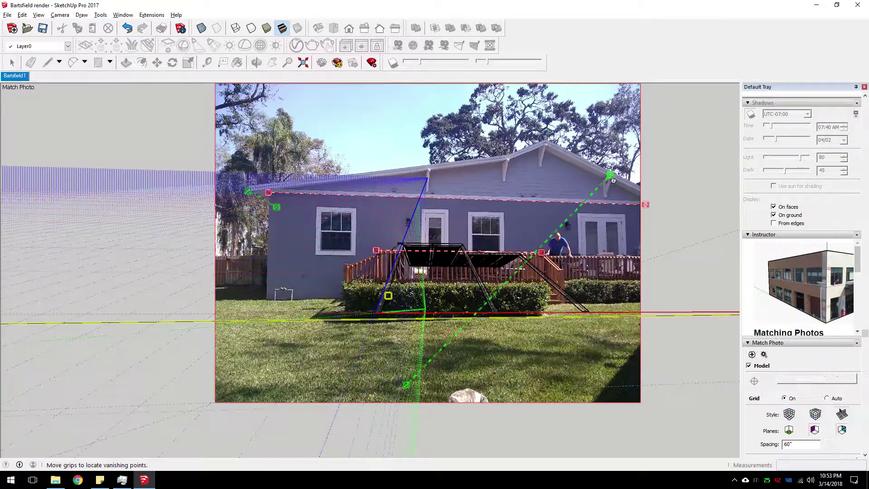
scroll(500, 353, down, 4)
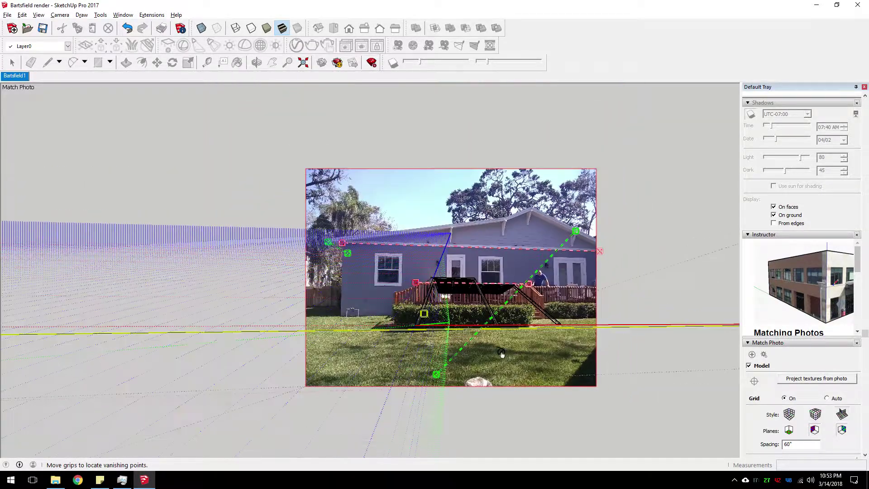
middle_drag(500, 353, 556, 264)
drag(482, 275, 586, 139)
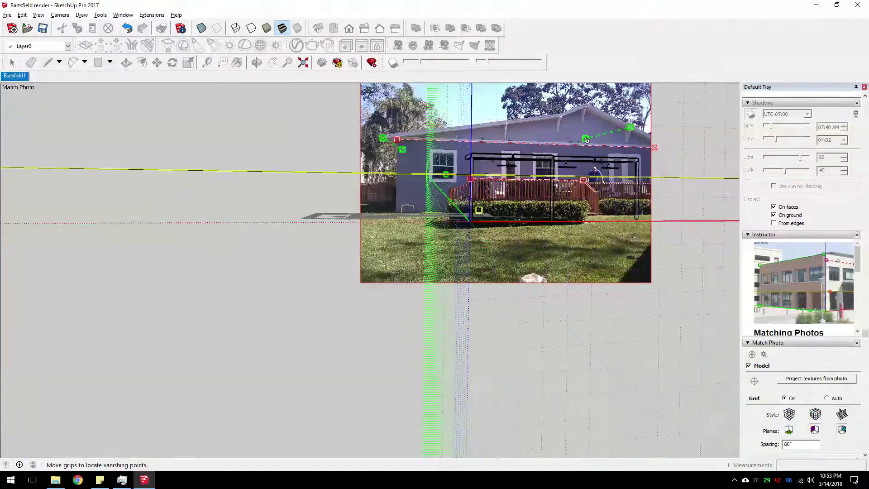
middle_drag(631, 138, 434, 181)
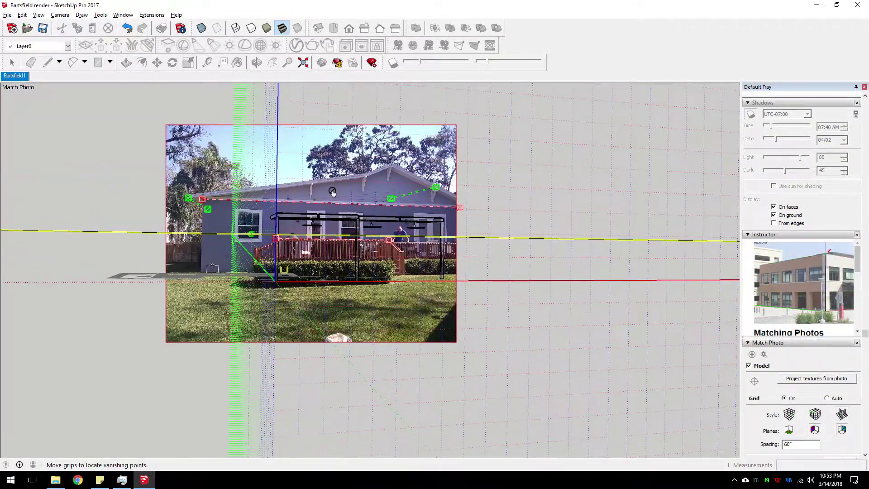
scroll(440, 185, up, 3)
scroll(439, 186, up, 5)
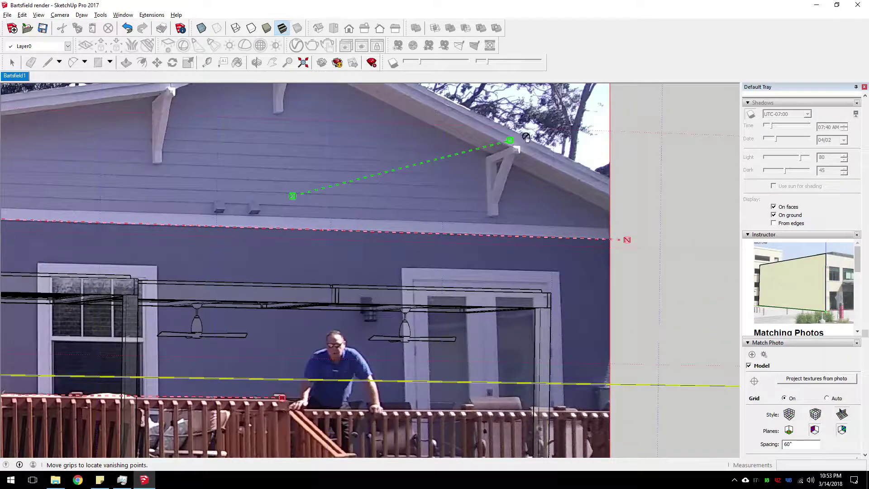
drag(514, 141, 520, 147)
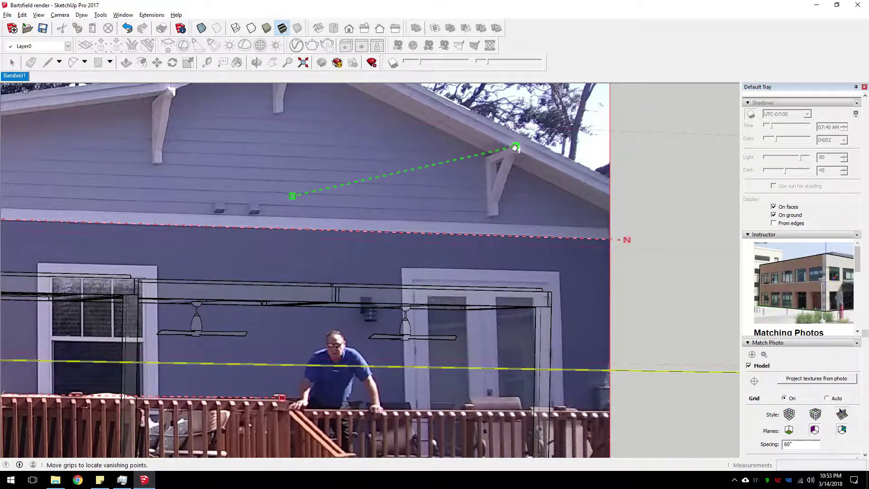
drag(292, 196, 438, 172)
scroll(282, 192, down, 3)
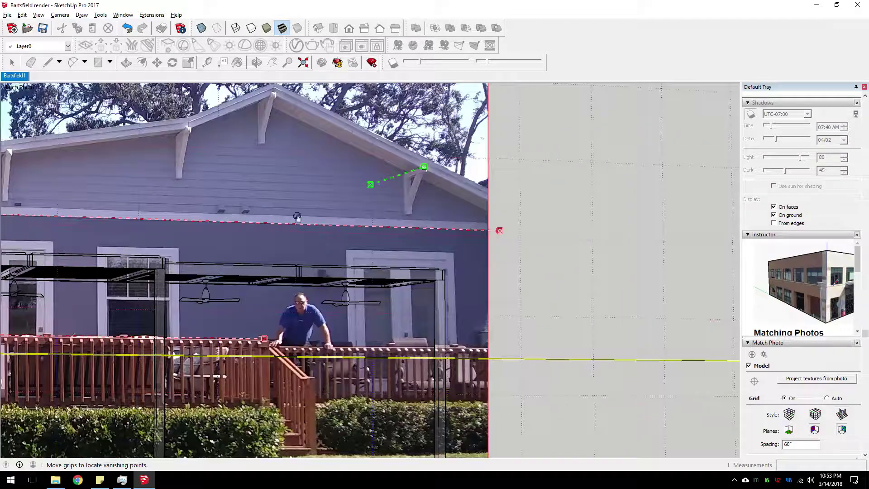
Refine both ends of the right green vanishing line so it follows the top arm of the rightmost roof bracket.
scroll(408, 170, up, 4)
middle_drag(112, 195, 462, 227)
scroll(396, 237, down, 4)
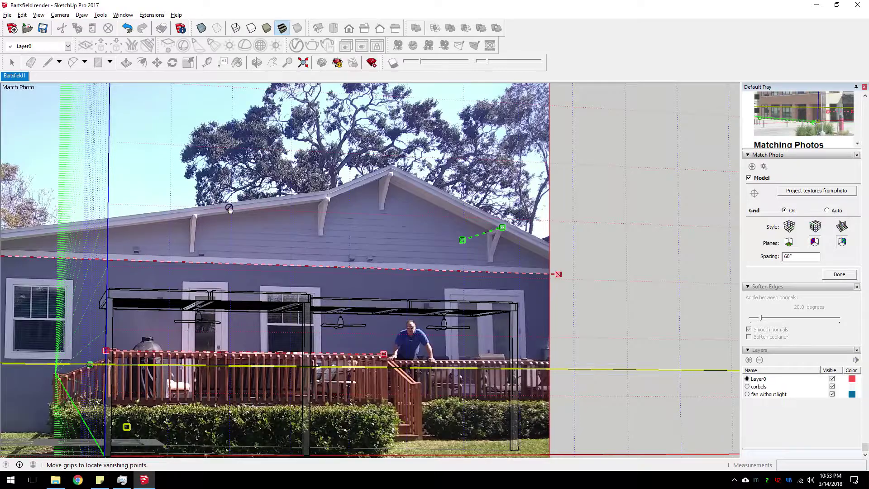
middle_drag(255, 213, 553, 207)
middle_drag(659, 219, 282, 206)
scroll(525, 210, up, 5)
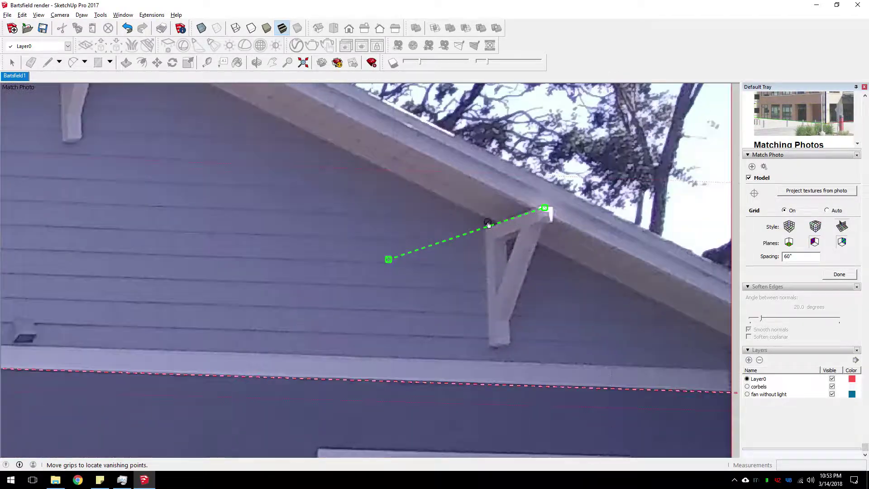
drag(546, 208, 540, 209)
drag(395, 259, 429, 246)
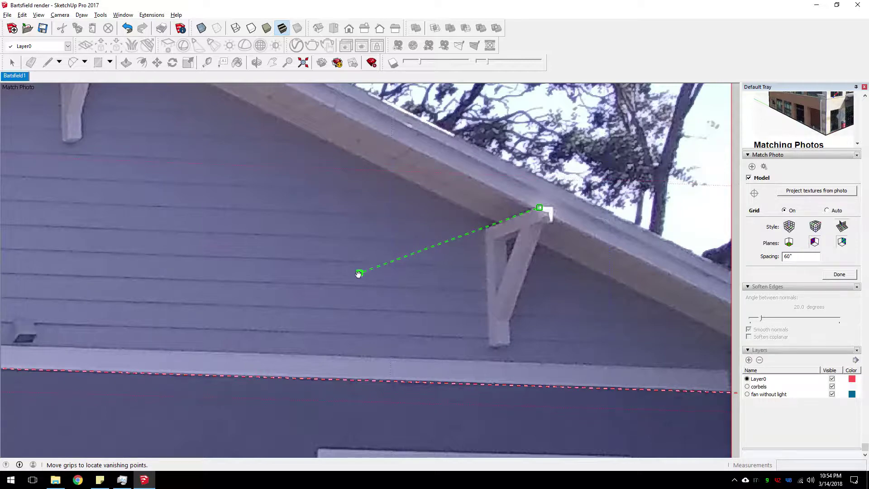
scroll(353, 278, down, 3)
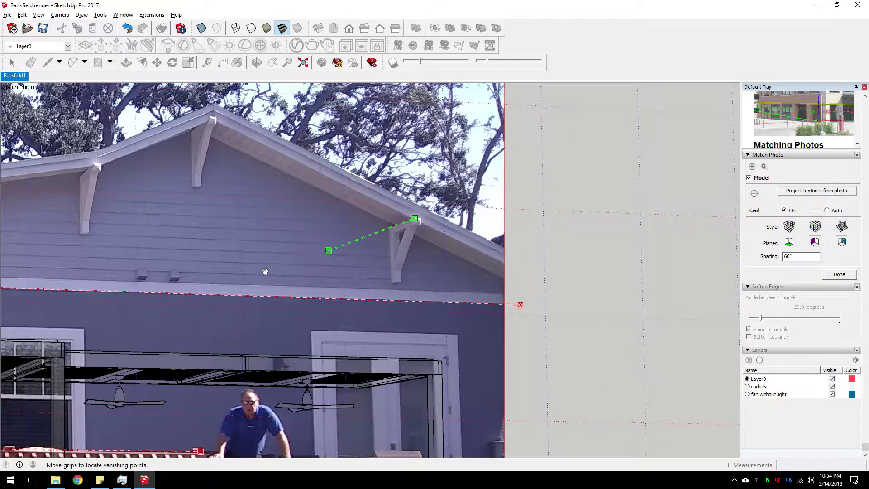
Fine-tune the match origin so the pergola's left post stands on the lawn at the hedge's front left corner.
shift+middle_drag(266, 271, 456, 248)
shift+middle_drag(349, 237, 479, 132)
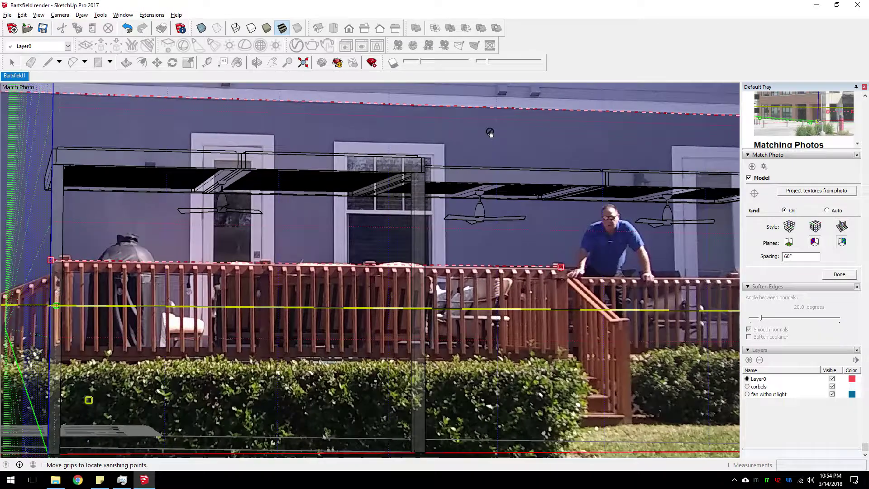
scroll(387, 333, down, 1)
scroll(387, 333, down, 1)
shift+middle_drag(328, 324, 395, 270)
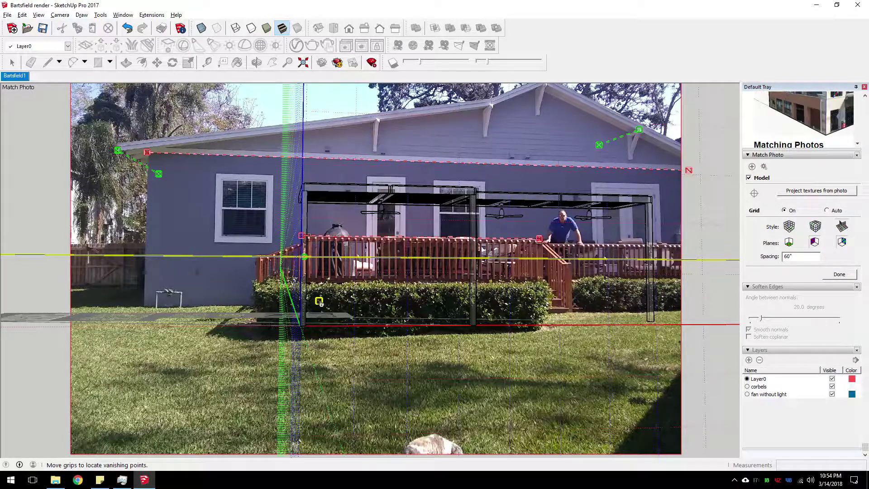
drag(318, 300, 322, 297)
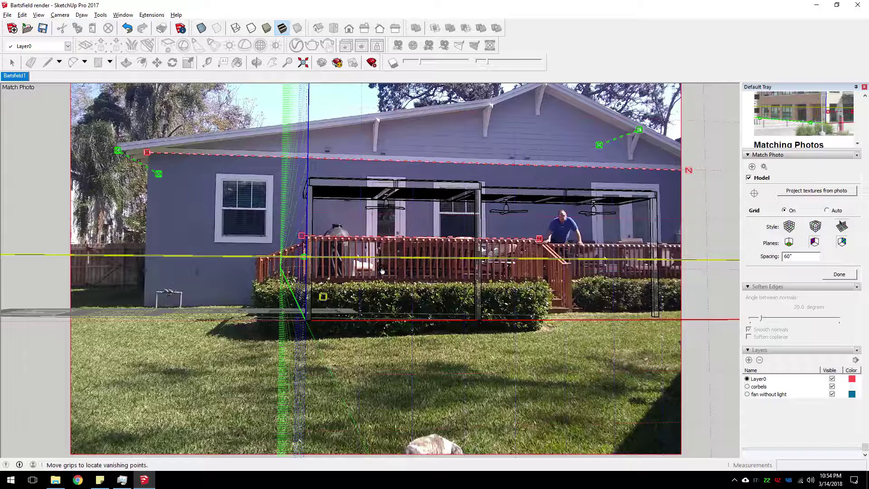
mouse_move(323, 297)
mouse_down()
mouse_move(300, 299)
mouse_move(320, 301)
mouse_up()
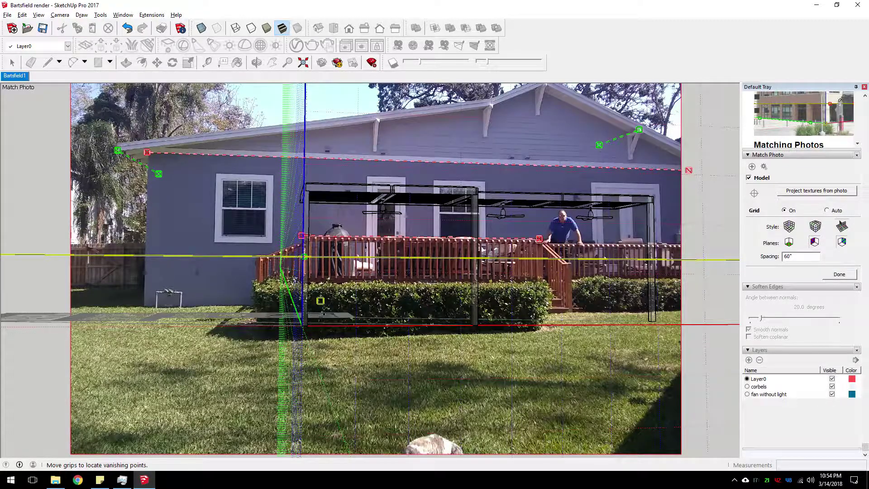
Scale the pergola up against the photo until its middle post reaches the hedge's right end, keeping the origin at the hedge's left corner.
scroll(335, 302, up, 2)
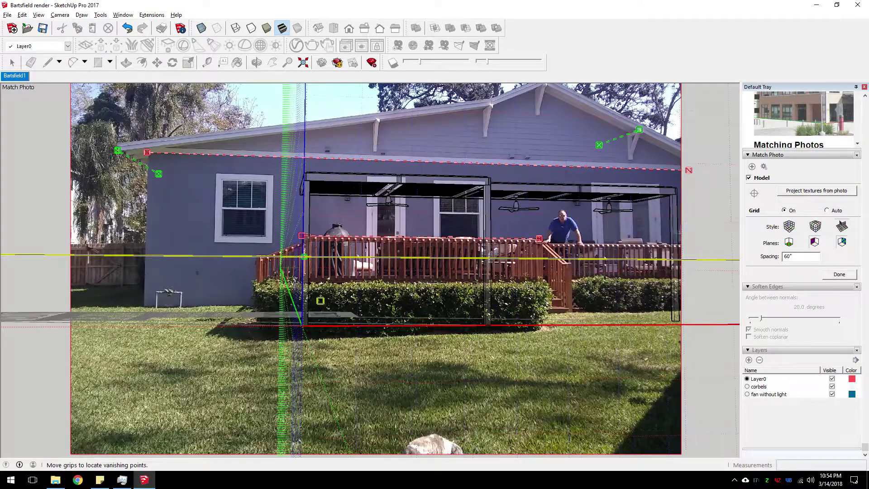
scroll(335, 302, up, 4)
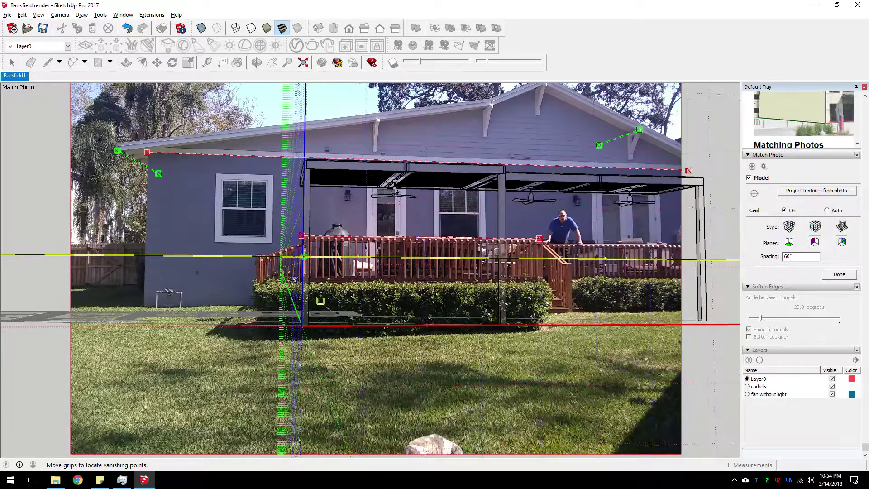
scroll(335, 302, up, 4)
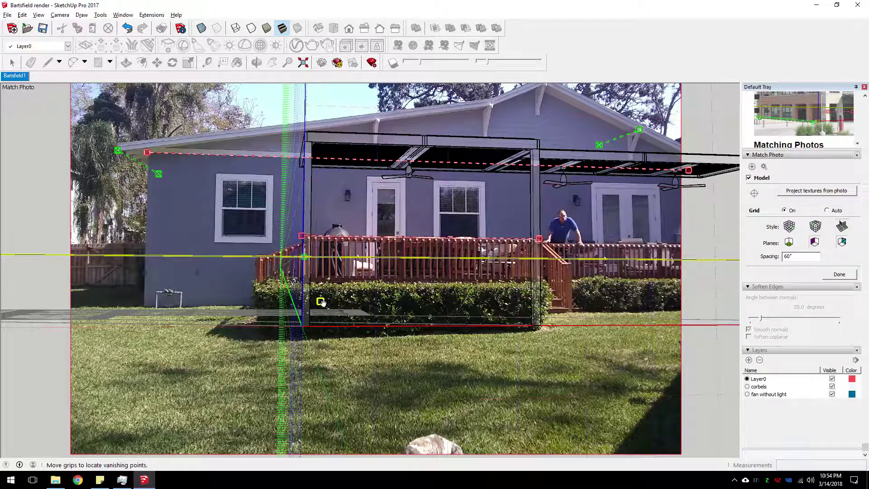
drag(320, 302, 320, 300)
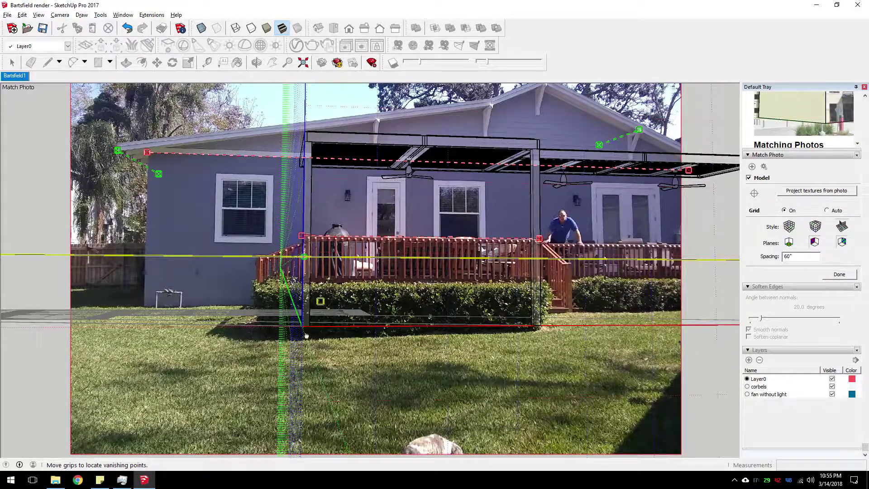
drag(320, 303, 321, 302)
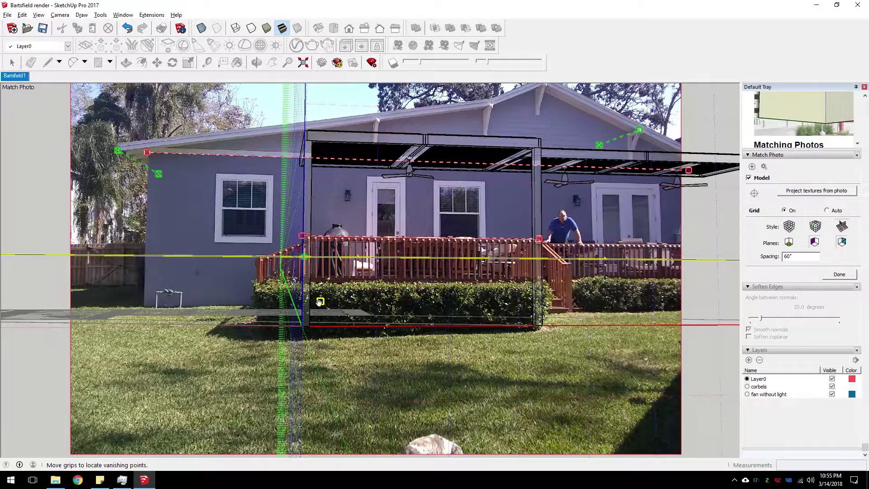
Try a steeper green vanishing line at the left eave, re-angle it down toward the wall beside the window, and finish the photo match.
scroll(288, 150, up, 3)
scroll(288, 150, up, 1)
shift+middle_drag(198, 241, 276, 282)
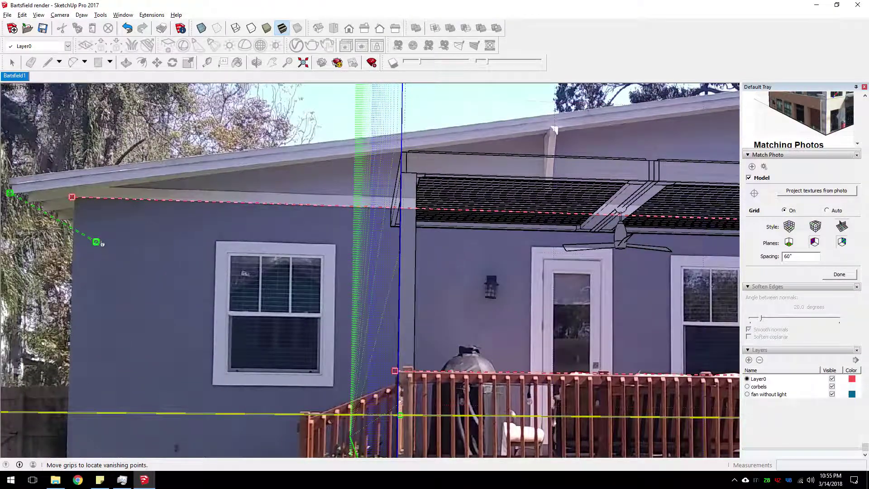
drag(99, 244, 42, 319)
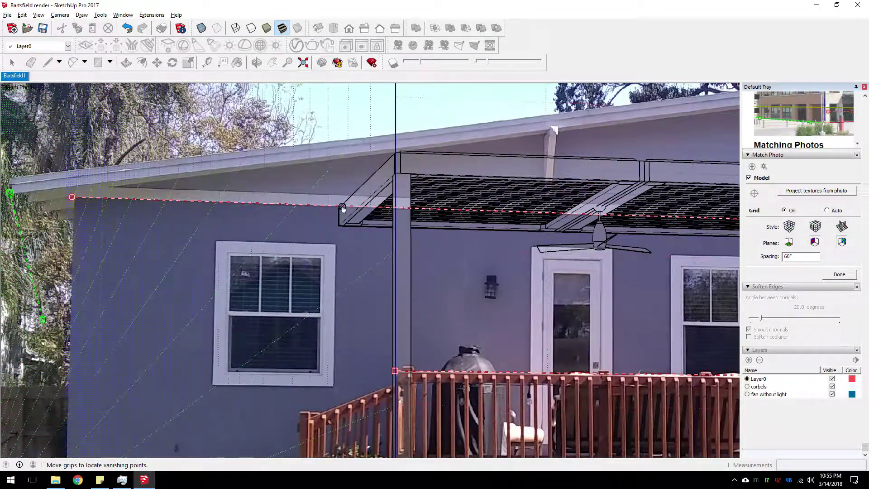
scroll(361, 234, down, 4)
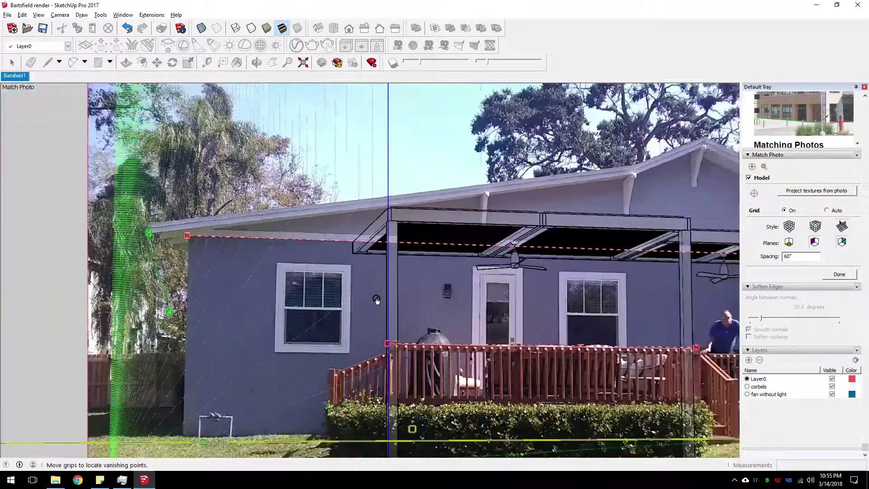
scroll(376, 317, up, 2)
drag(370, 332, 372, 332)
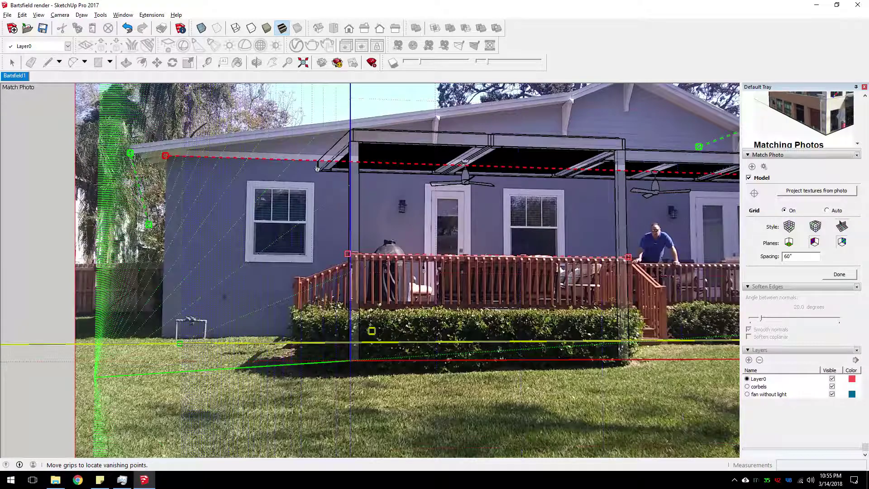
drag(150, 225, 225, 203)
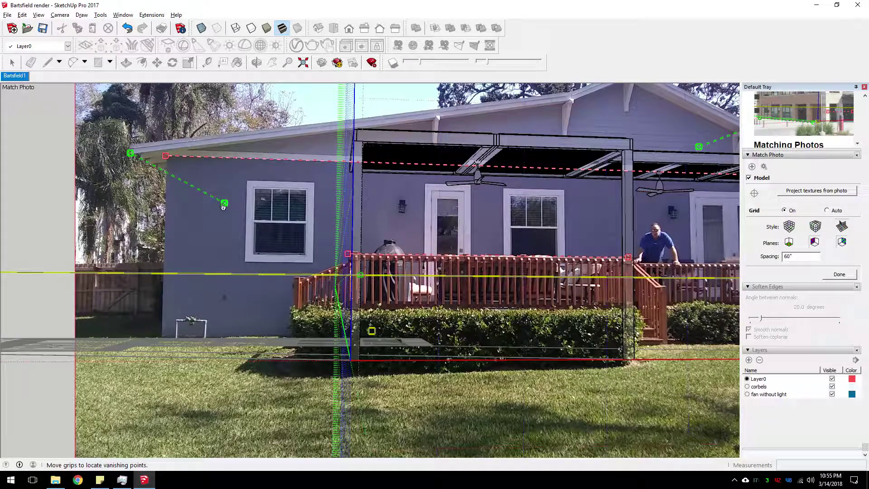
right_click(236, 126)
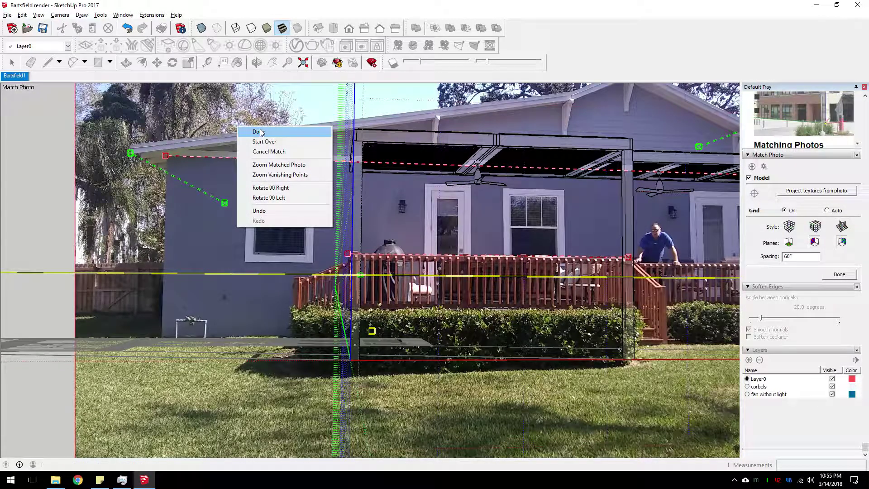